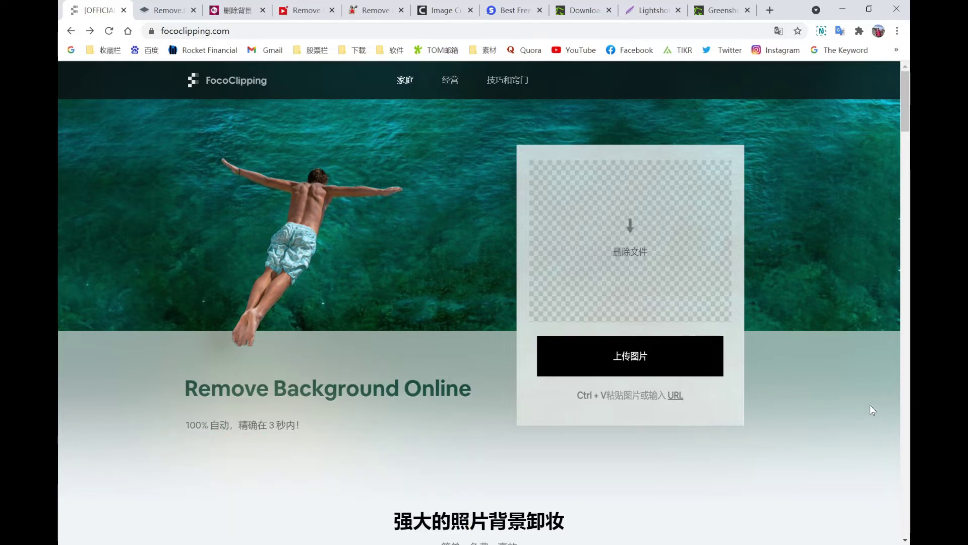
Browse FocoClipping's page and view its car, real-estate and animal example results.
scroll(870, 405, down, 1)
scroll(870, 405, down, 1)
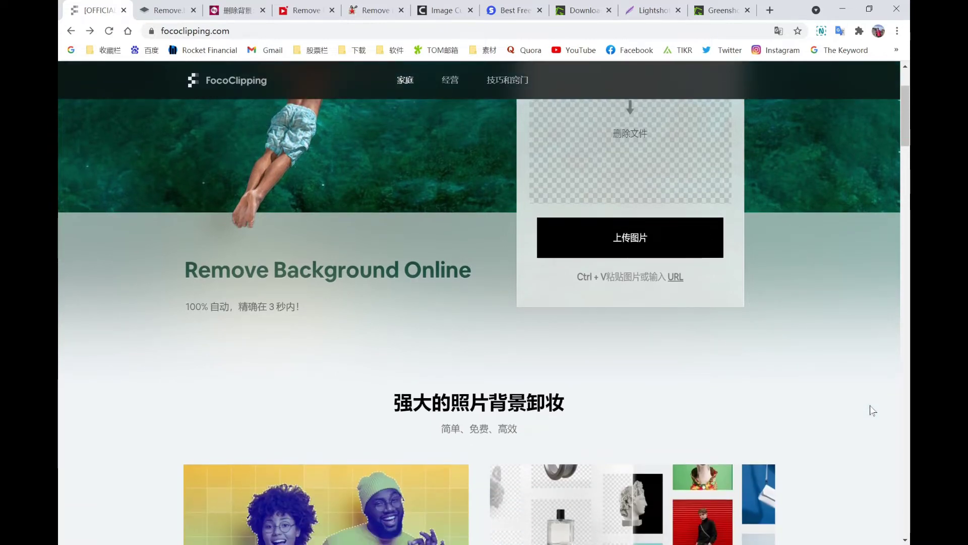
scroll(871, 409, up, 2)
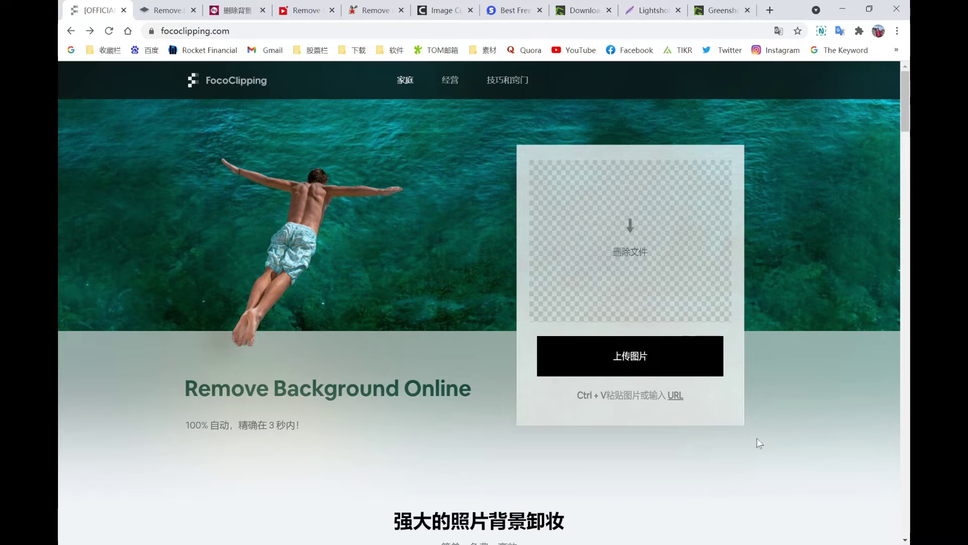
scroll(793, 486, down, 3)
scroll(793, 486, down, 3)
scroll(791, 486, down, 2)
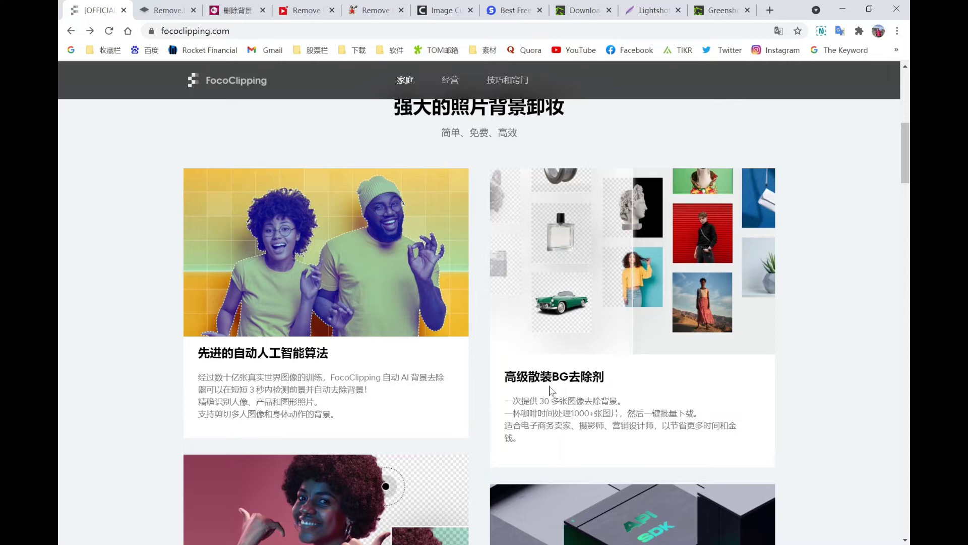
scroll(680, 403, down, 3)
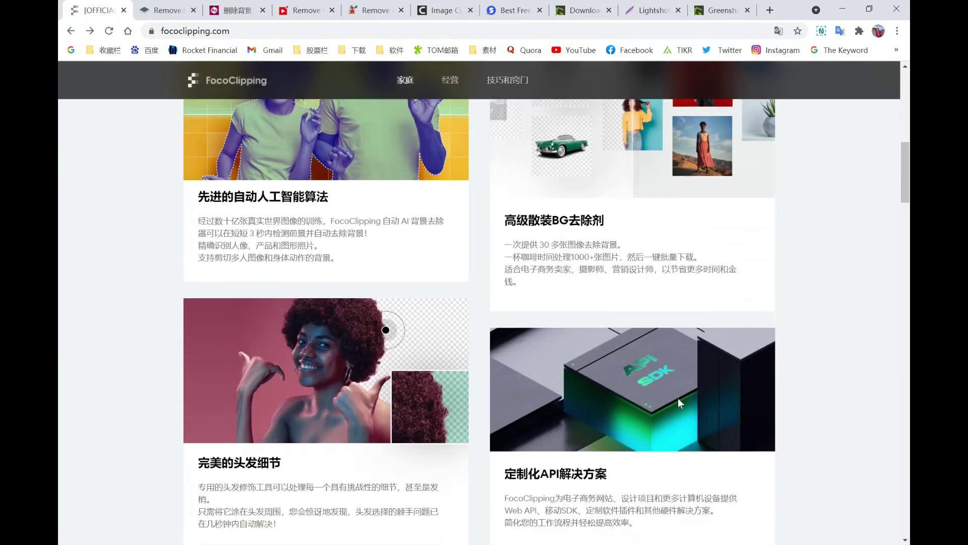
scroll(682, 406, down, 3)
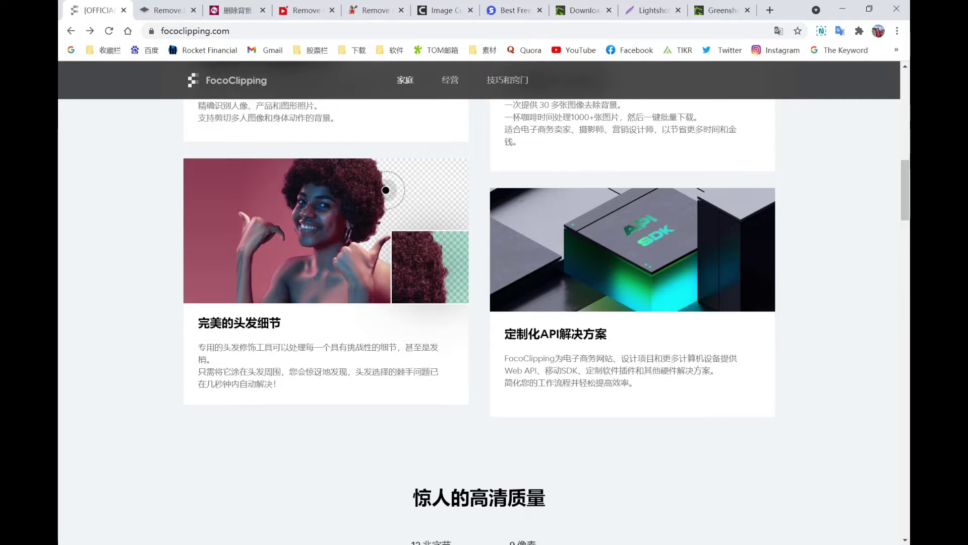
scroll(644, 373, down, 2)
scroll(644, 379, down, 3)
scroll(644, 378, down, 2)
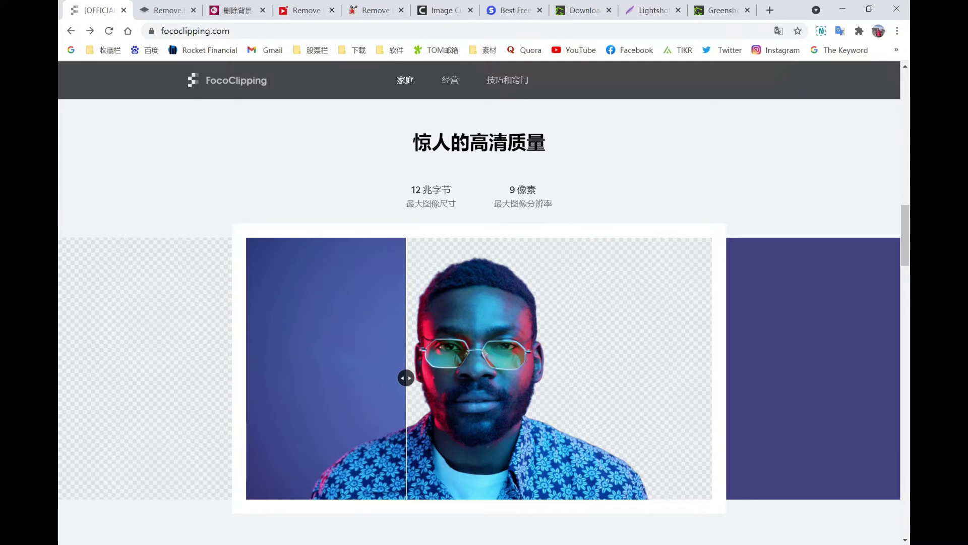
scroll(479, 298, down, 2)
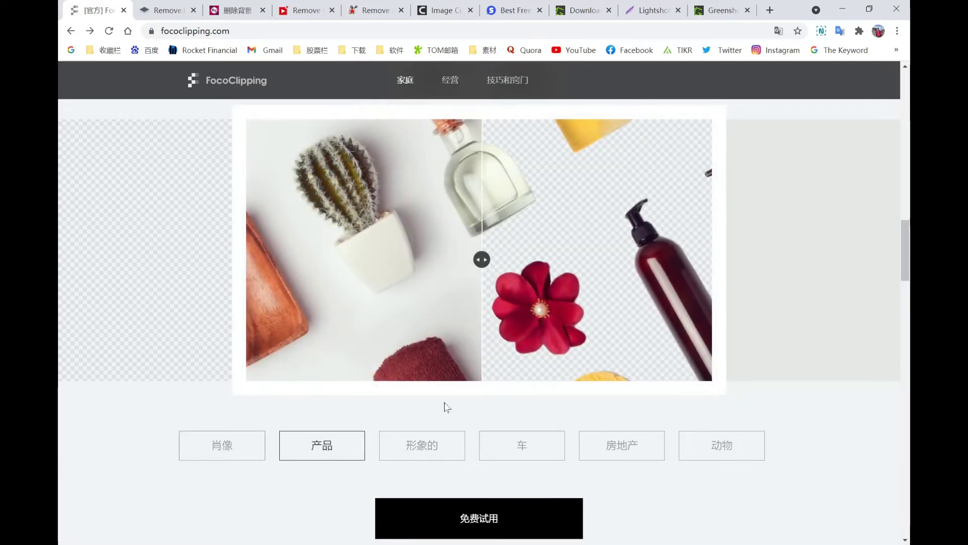
click(522, 444)
click(591, 442)
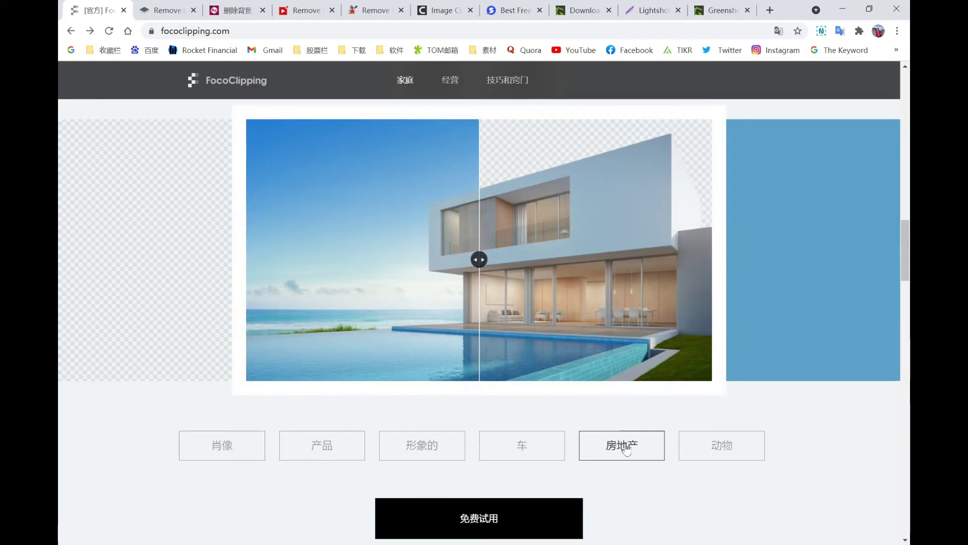
scroll(479, 302, up, 20)
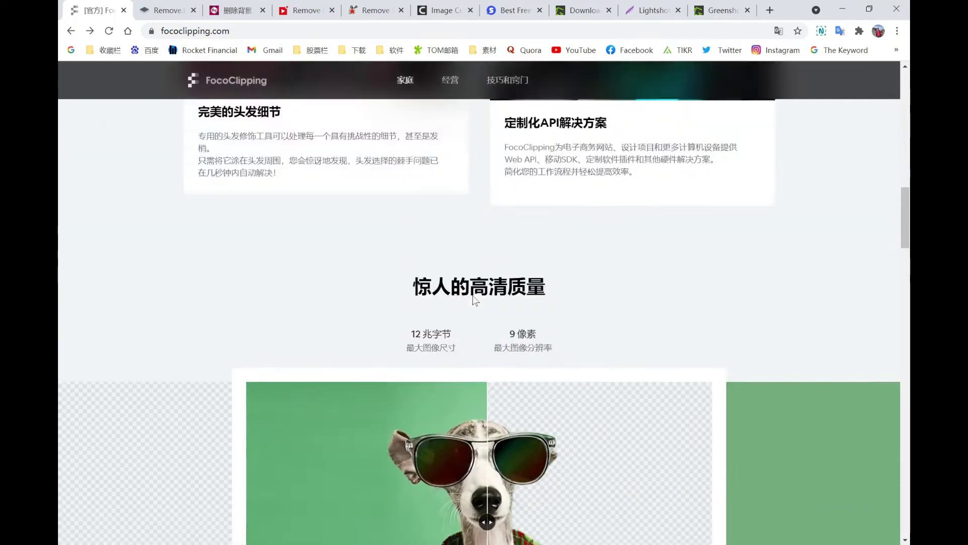
click(630, 353)
click(425, 105)
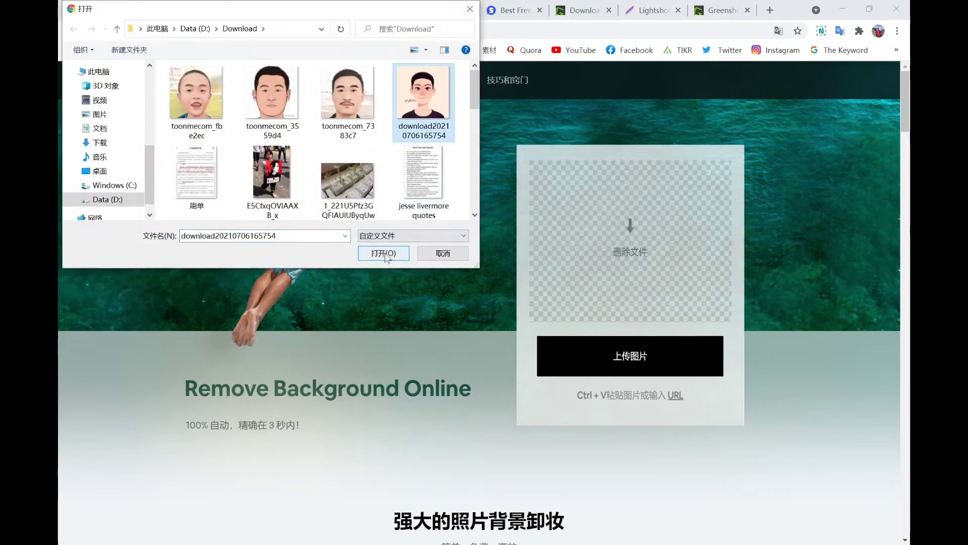
click(383, 253)
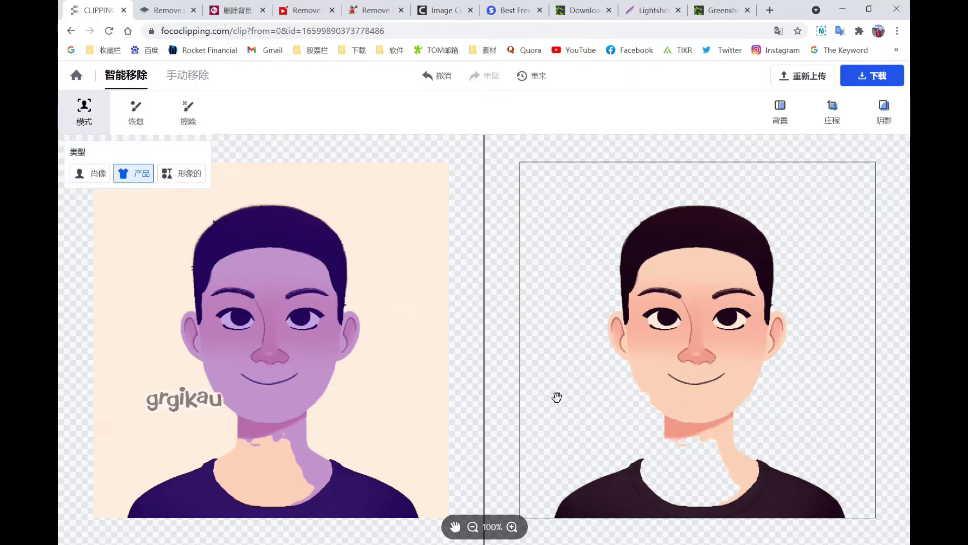
click(99, 174)
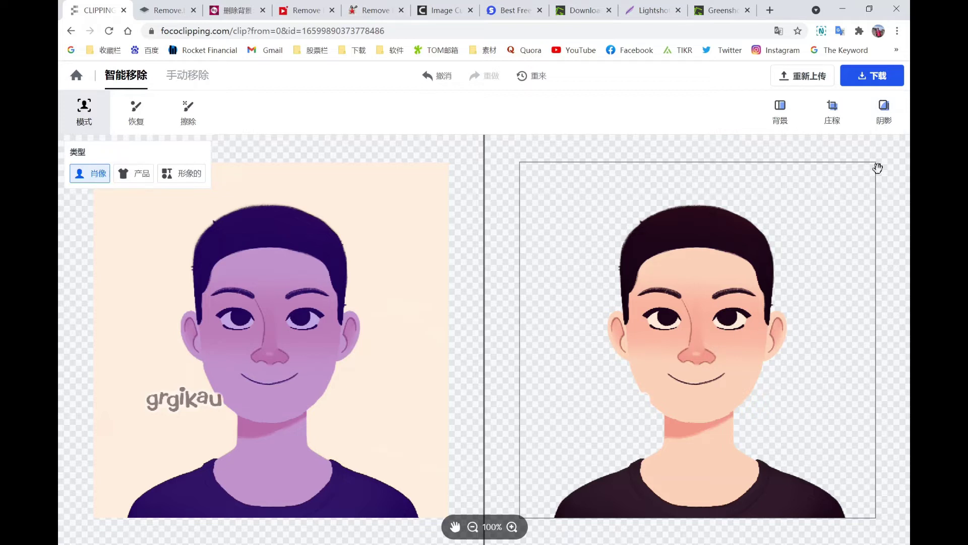
click(875, 79)
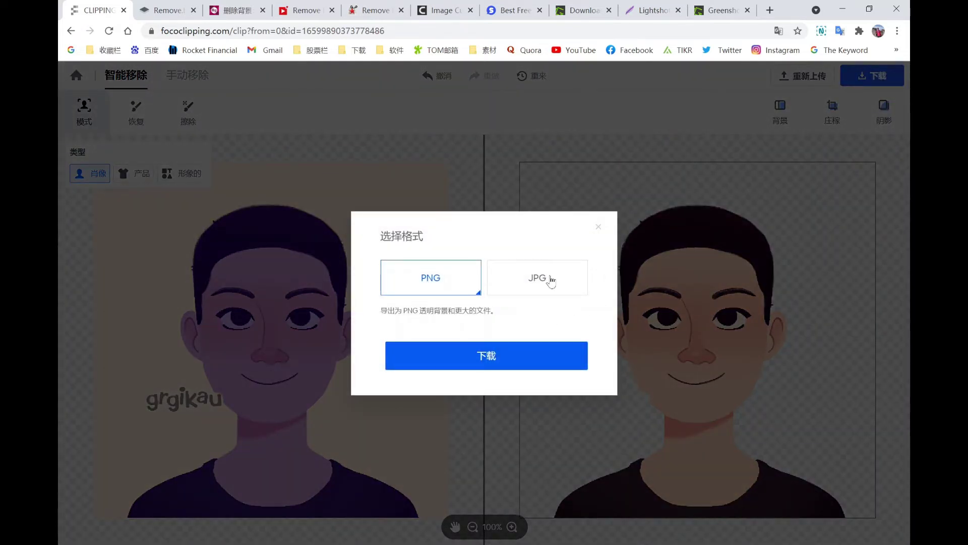
click(513, 357)
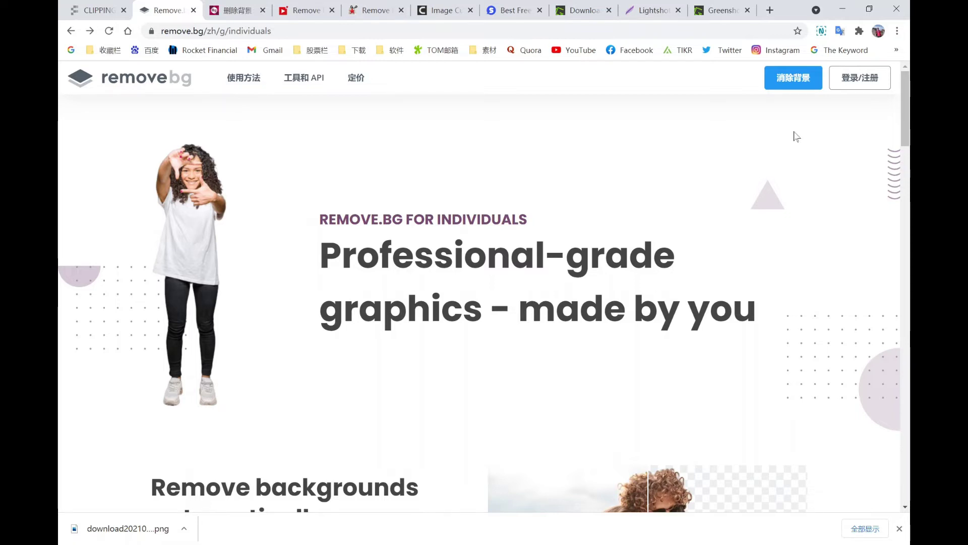
Download remove.bg's background-free portrait as a 500 × 500 PNG and open it to check.
click(787, 86)
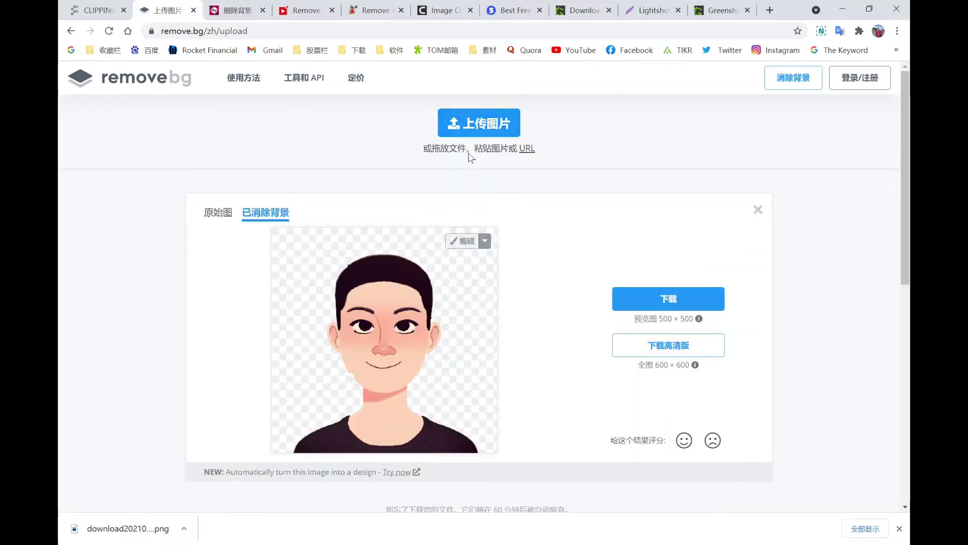
scroll(583, 363, down, 2)
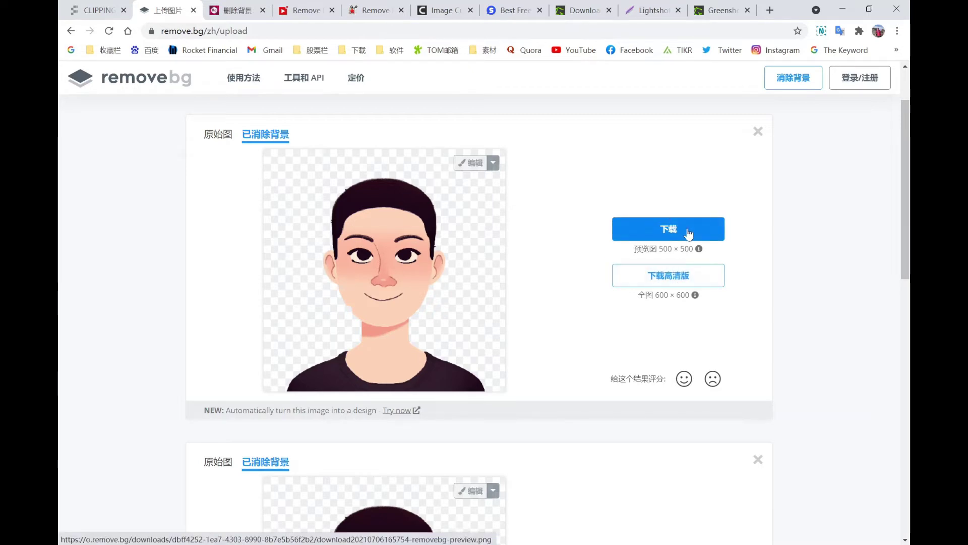
click(688, 233)
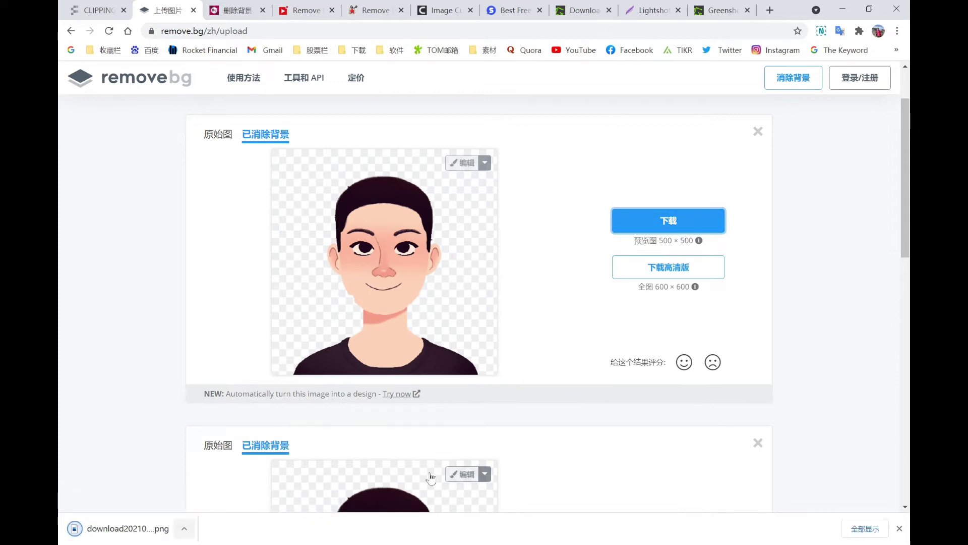
click(100, 535)
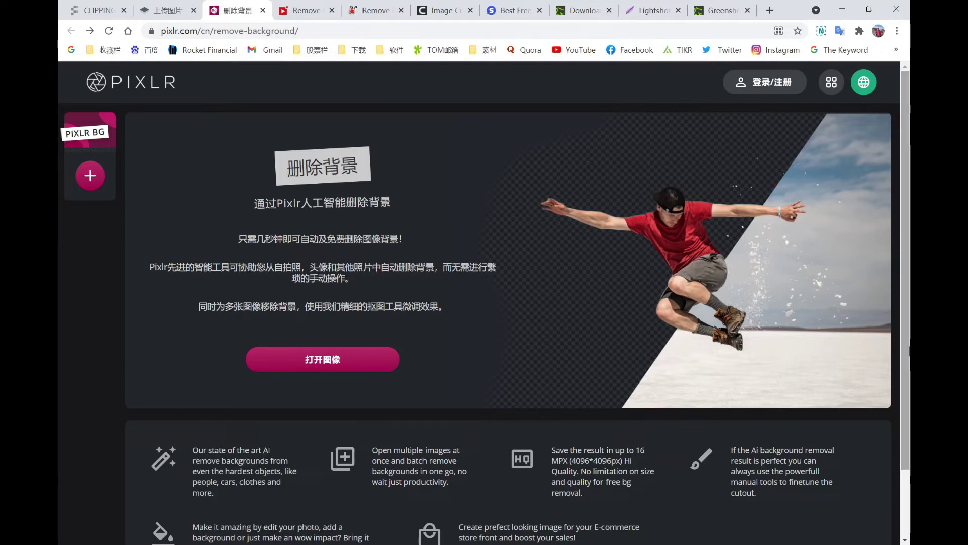
Upload the cartoon portrait to Pixlr BG and save the transparent cutout as pixlr-bg-result.png.
scroll(495, 302, down, 2)
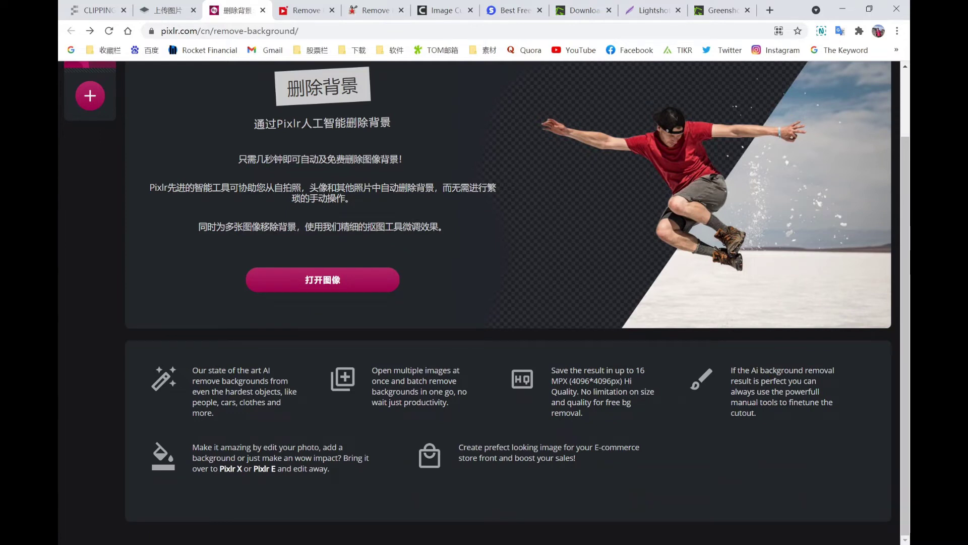
scroll(241, 245, up, 2)
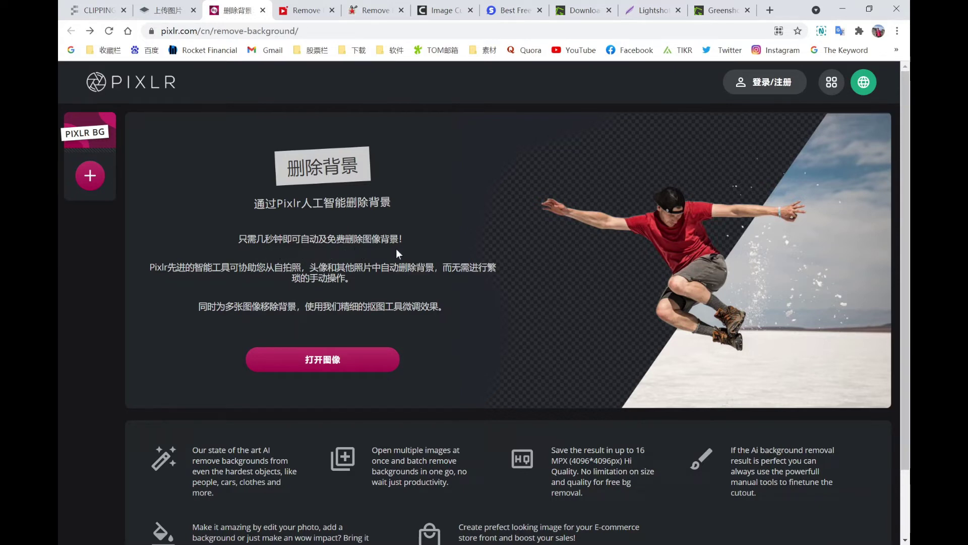
click(326, 361)
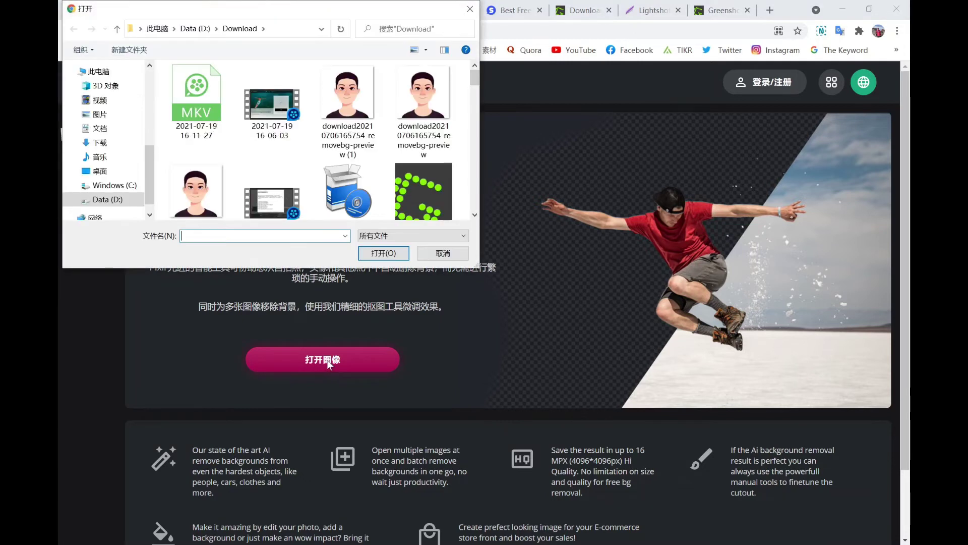
scroll(348, 151, down, 3)
click(348, 95)
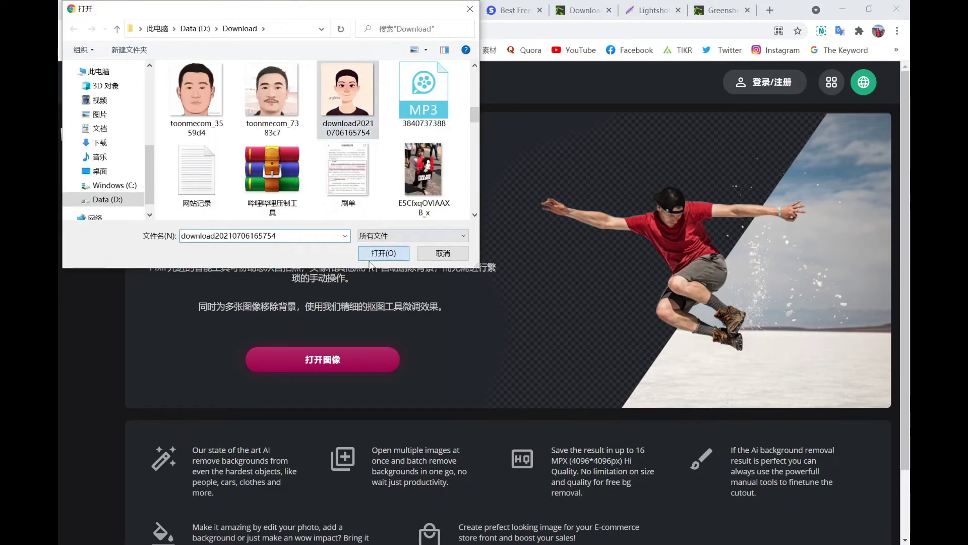
click(372, 257)
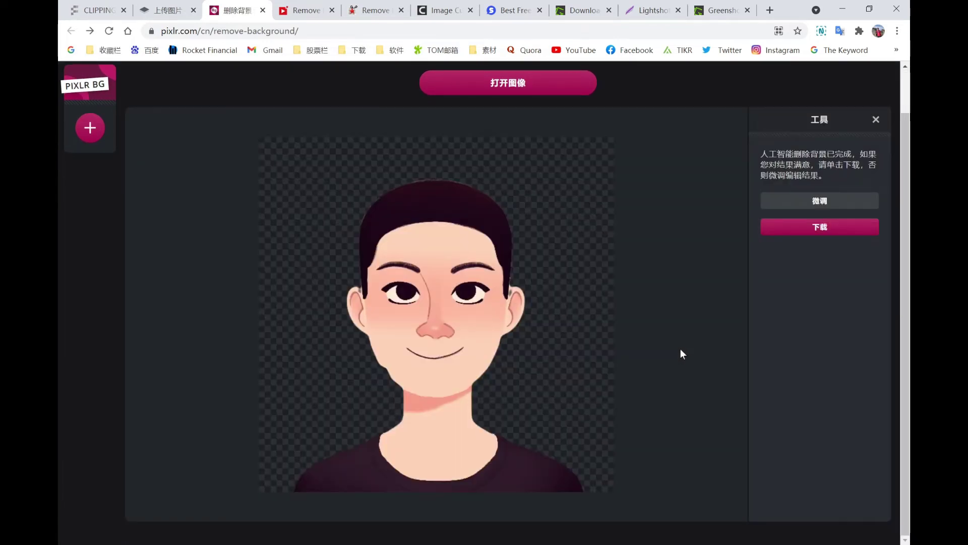
click(811, 233)
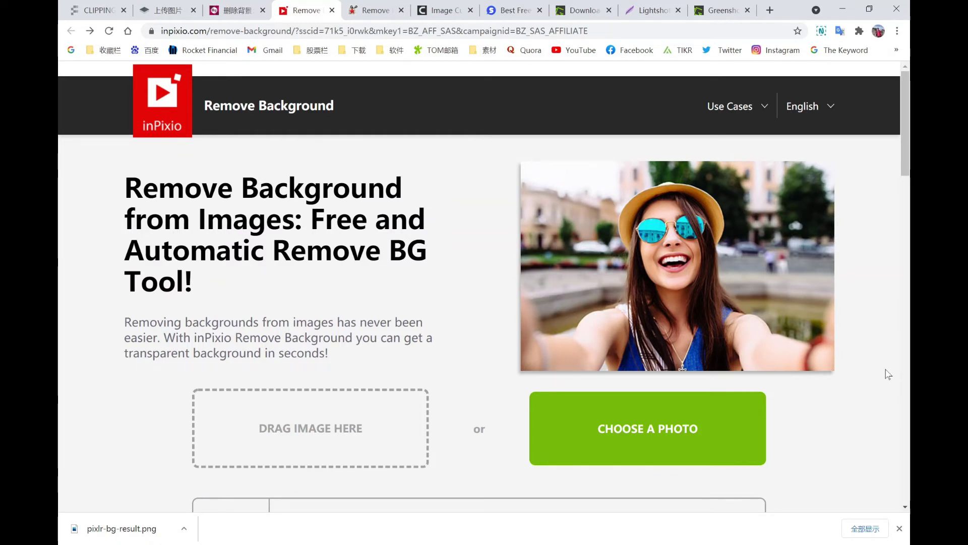
Upload the portrait to inPixio, apply background removal, save the PNG and review it.
scroll(887, 374, down, 2)
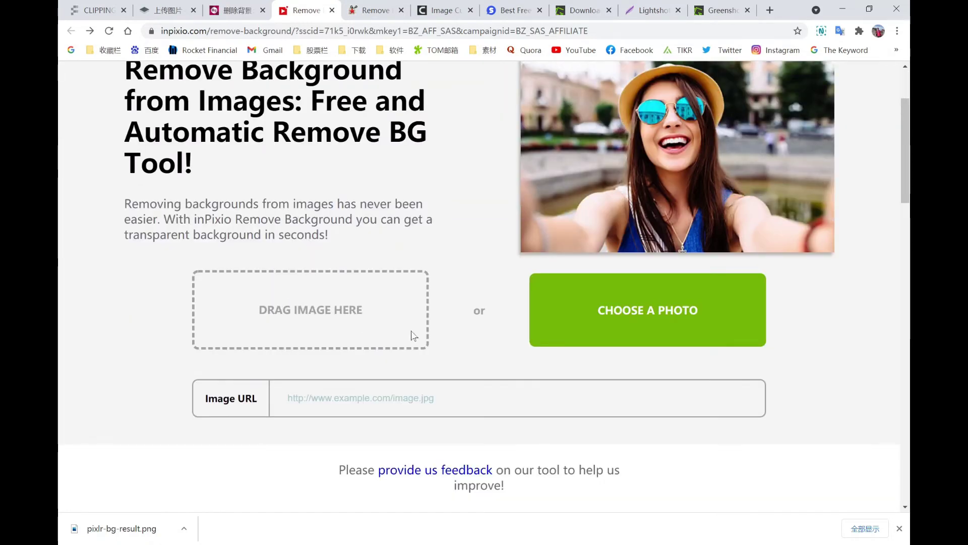
click(615, 318)
double_click(347, 190)
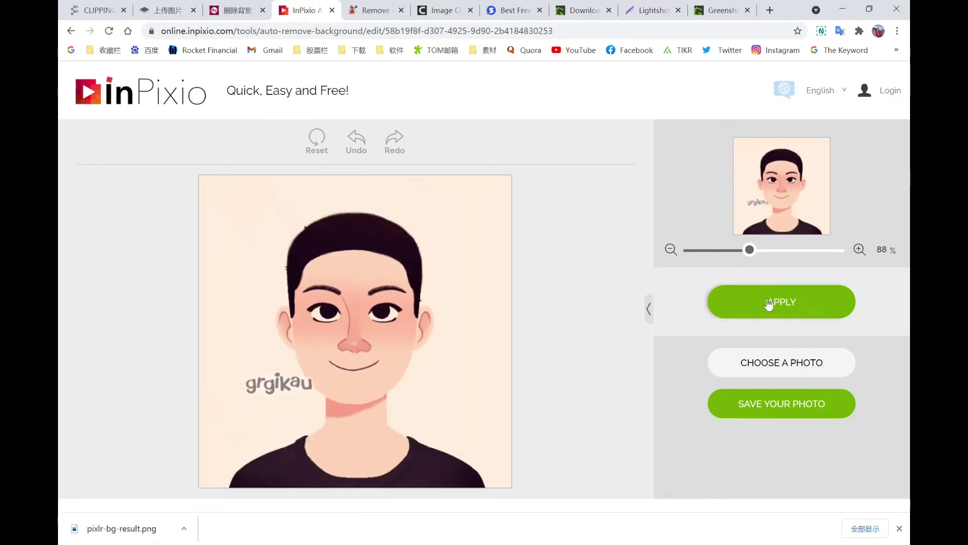
click(769, 305)
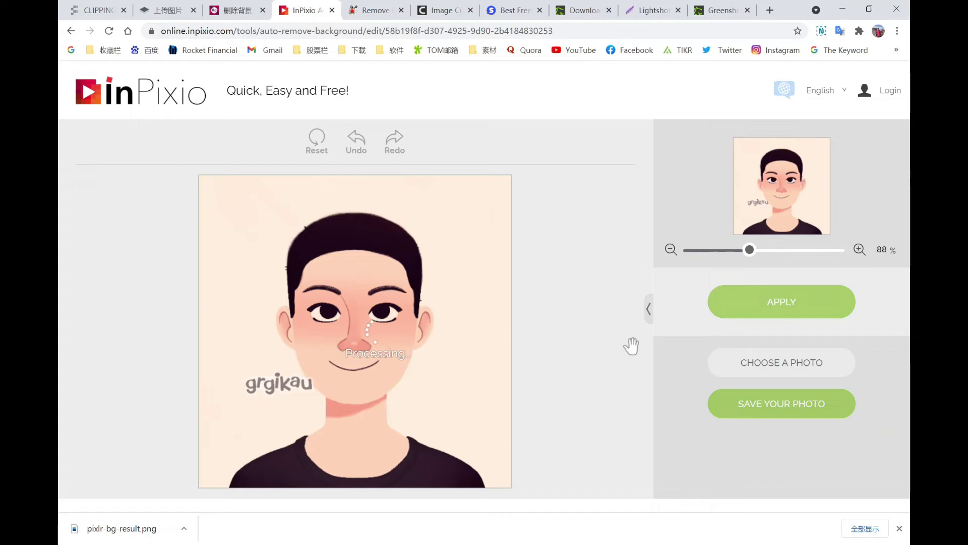
click(756, 409)
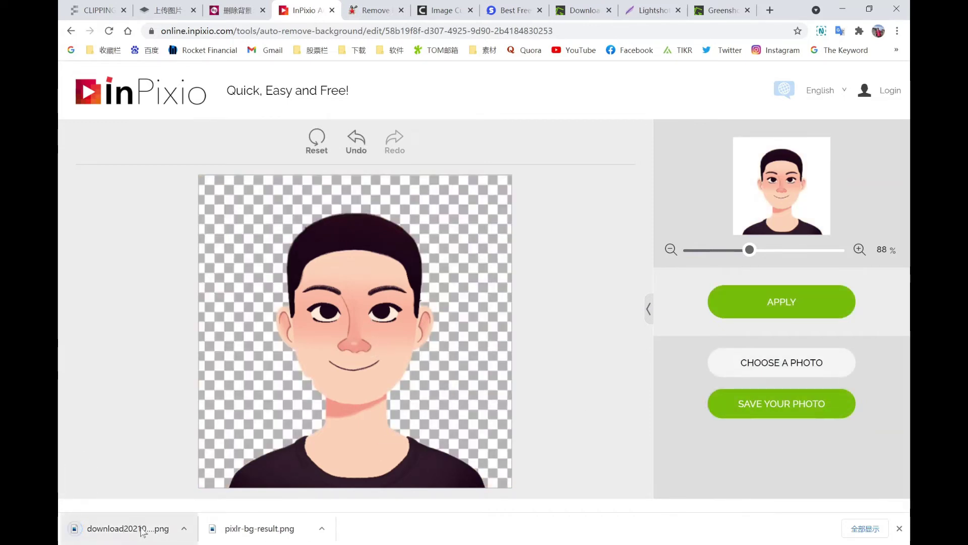
click(143, 531)
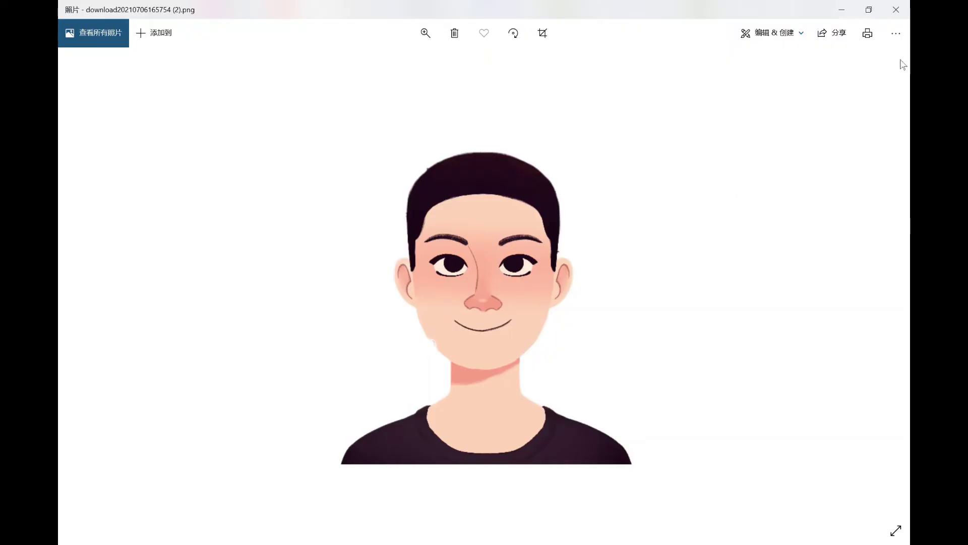
click(896, 10)
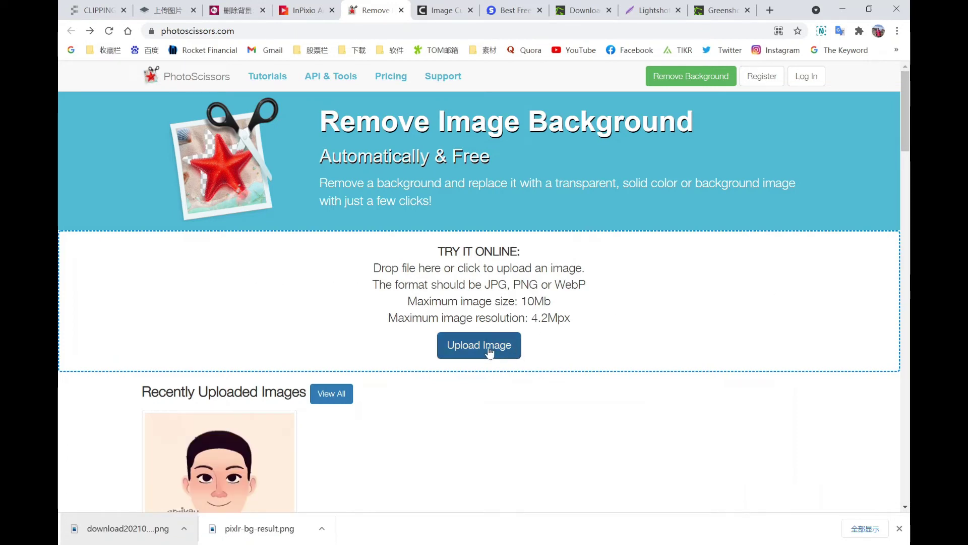
Upload the cartoon portrait to PhotoScissors and download the free low-resolution transparent PNG.
click(489, 352)
scroll(285, 187, down, 2)
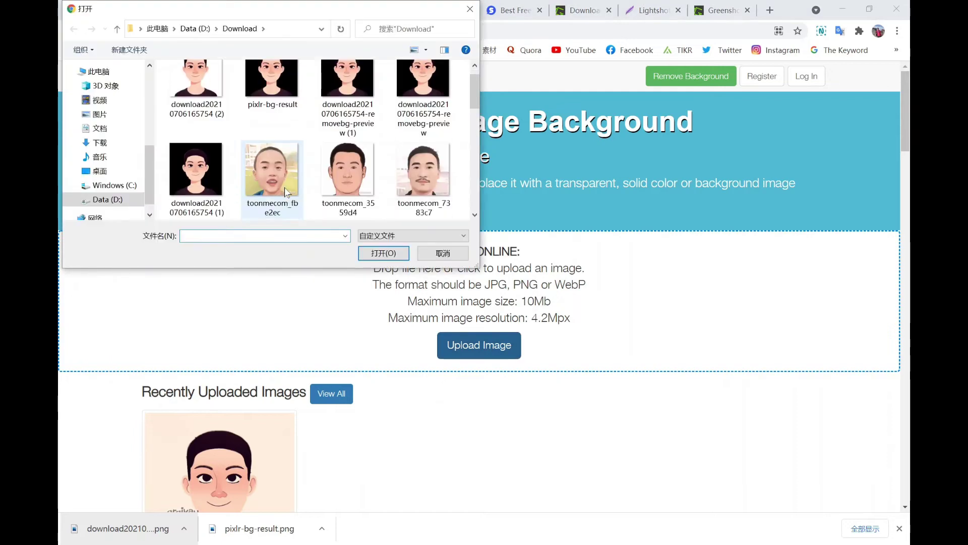
click(197, 166)
click(388, 257)
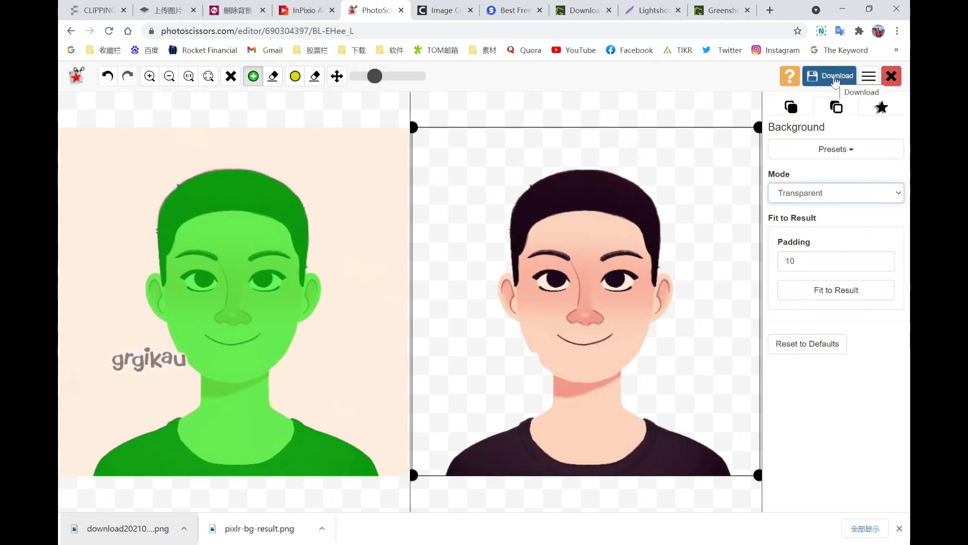
click(835, 76)
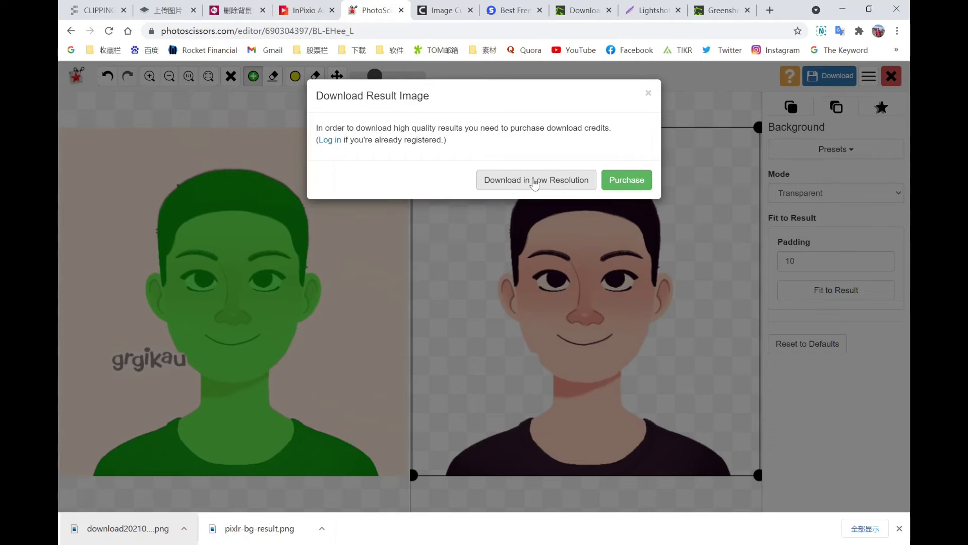
click(536, 182)
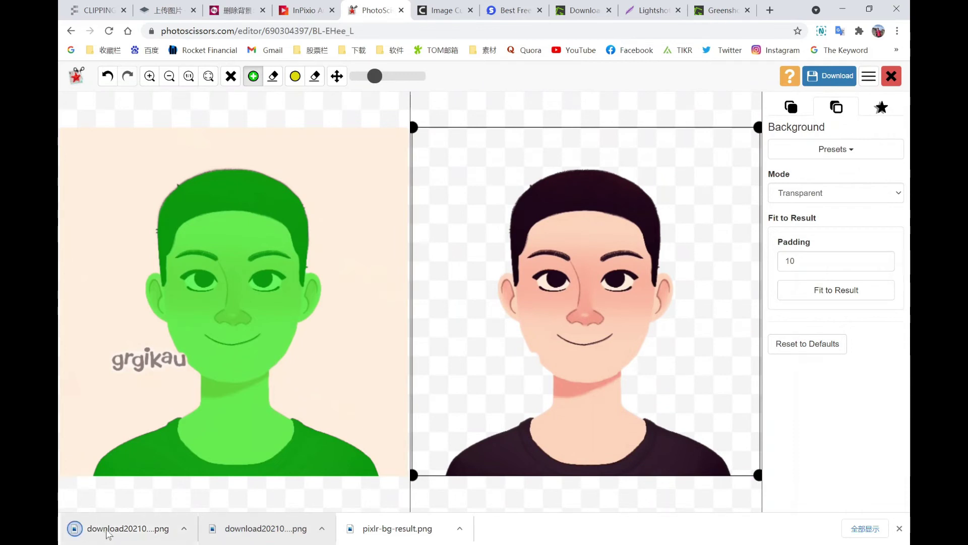
Open PhotoScissors' downloaded cutout in Photos, then close the viewer.
click(107, 530)
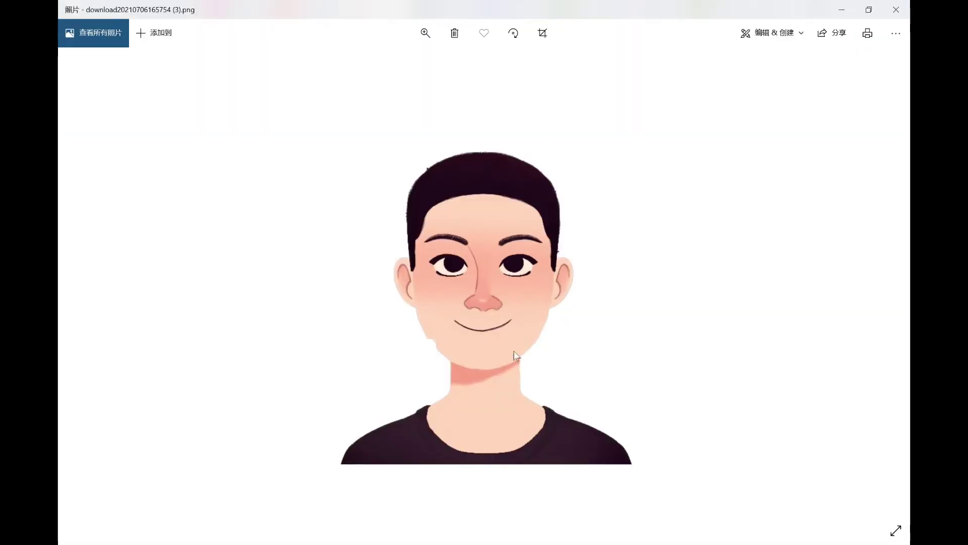
click(896, 10)
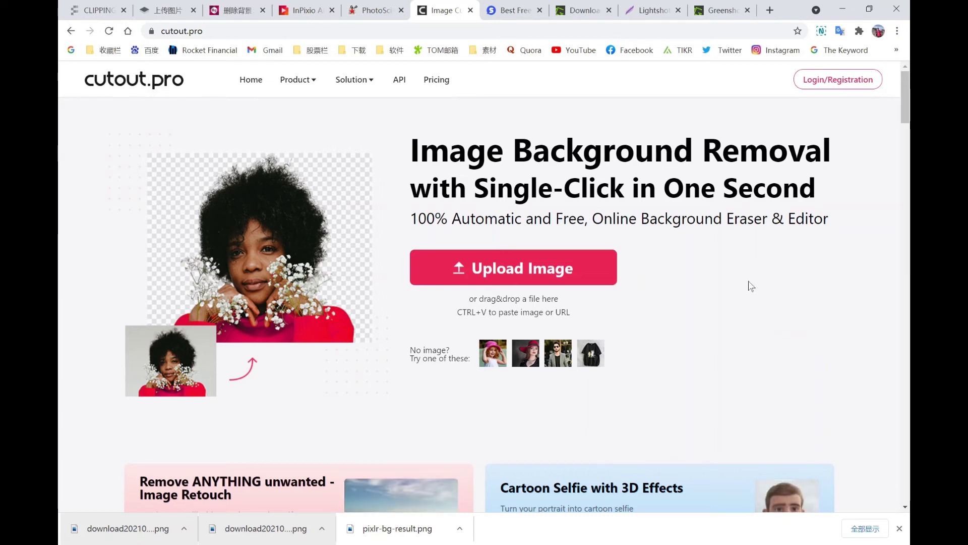
click(559, 270)
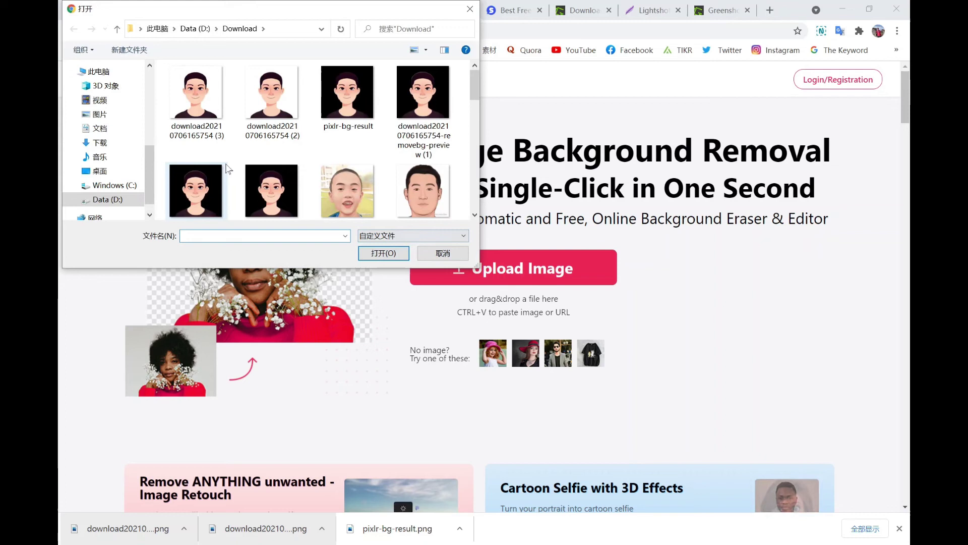
scroll(228, 169, down, 1)
scroll(228, 169, down, 1)
click(272, 96)
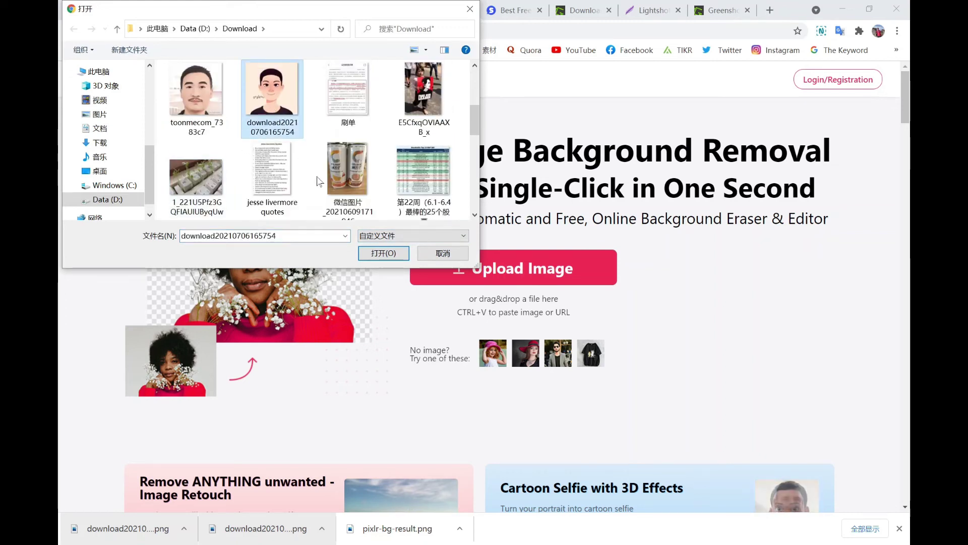
click(383, 253)
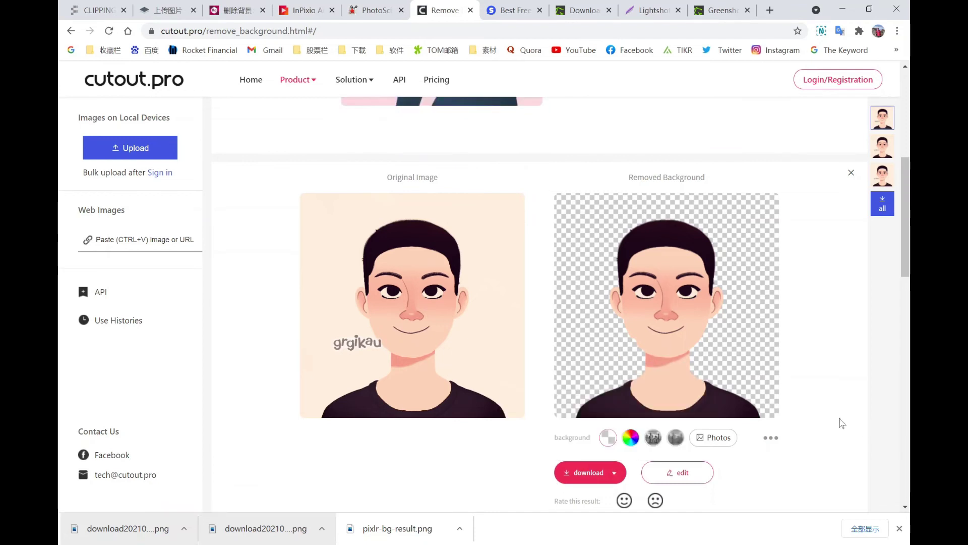
mouse_move(589, 472)
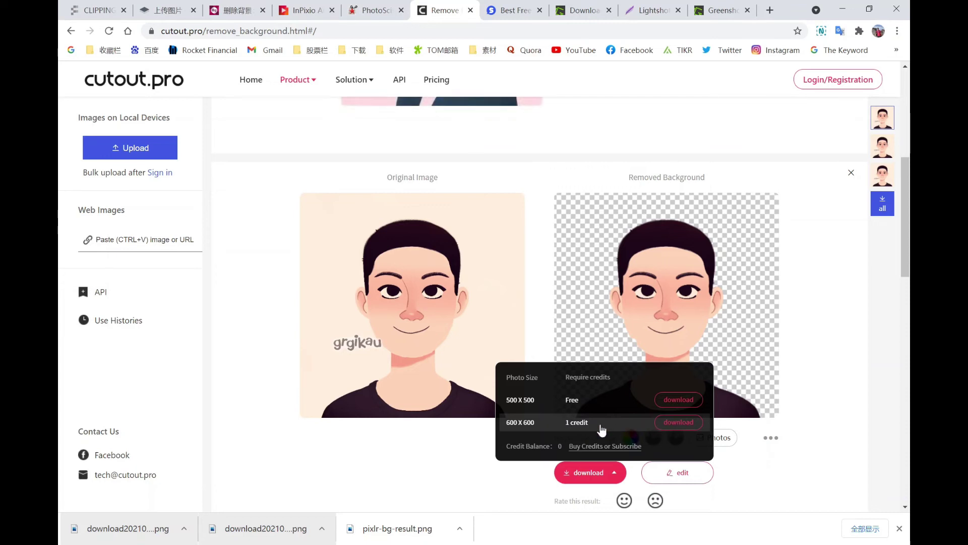
Download the free 500 x 500 cutout, check it, then start an image upload on SocialBook.
click(677, 399)
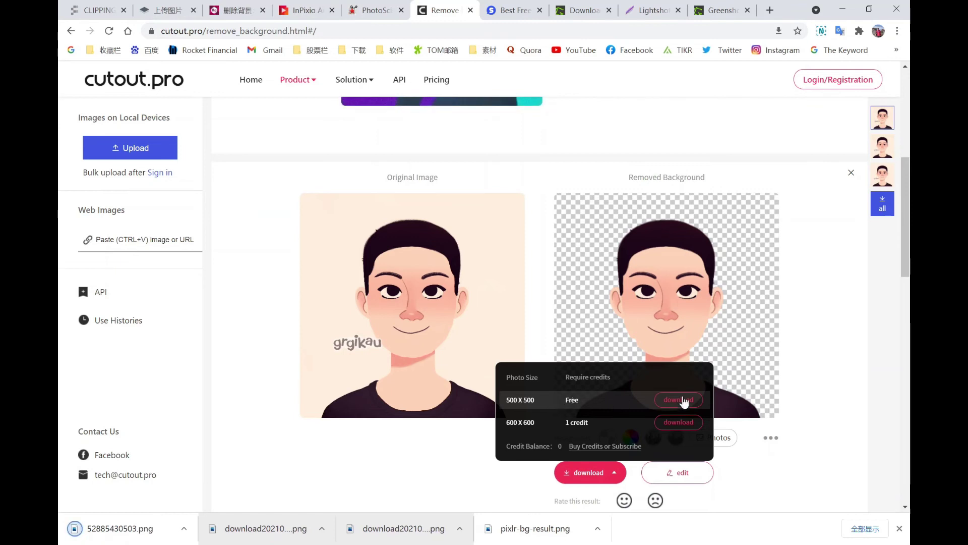
click(121, 528)
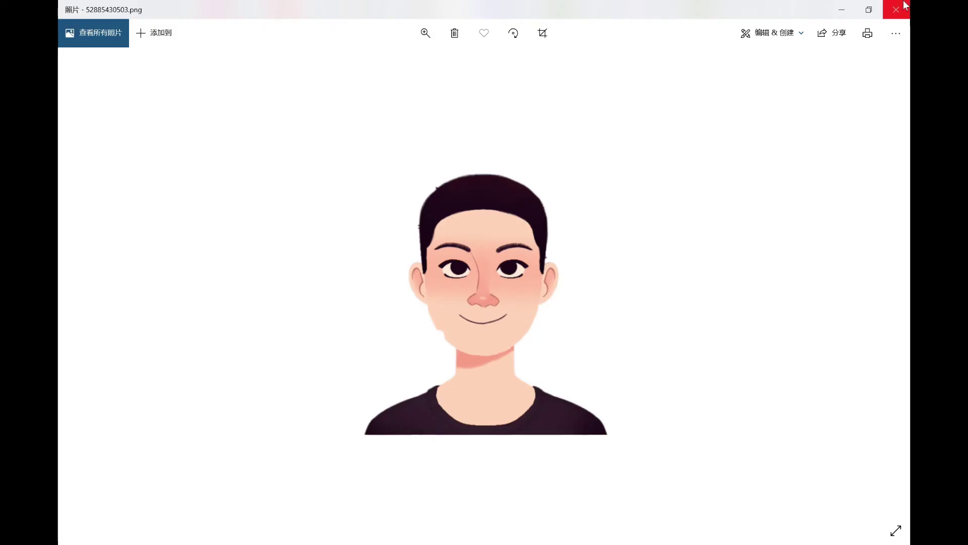
click(896, 9)
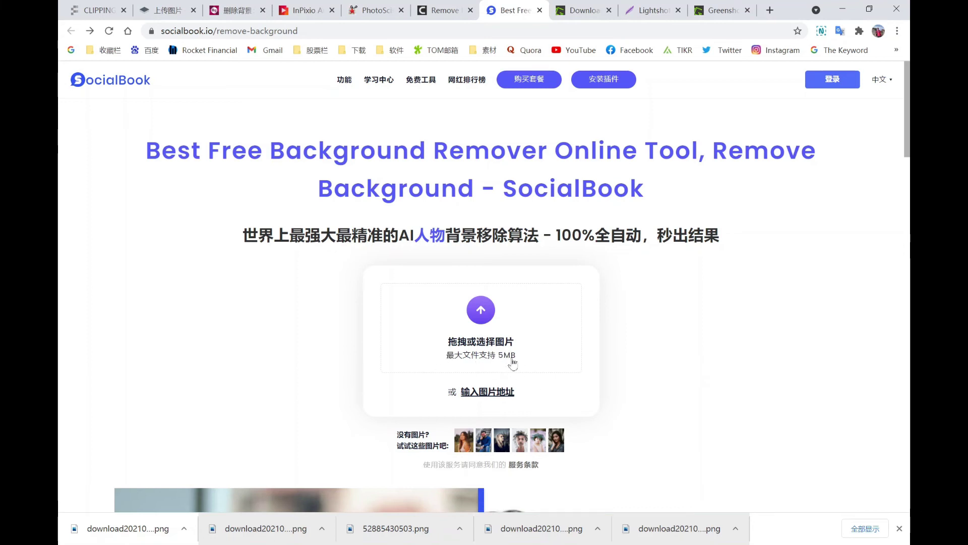
click(479, 332)
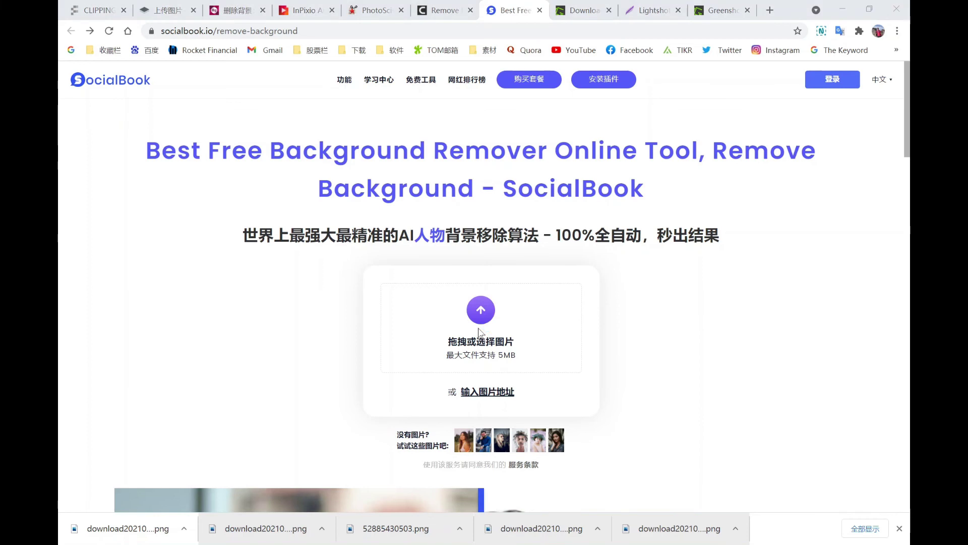
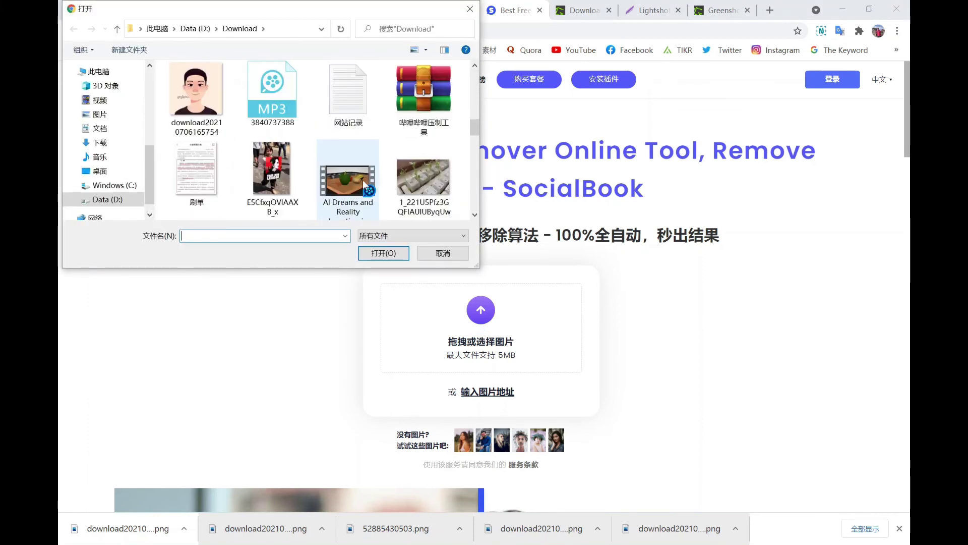
click(196, 97)
click(383, 253)
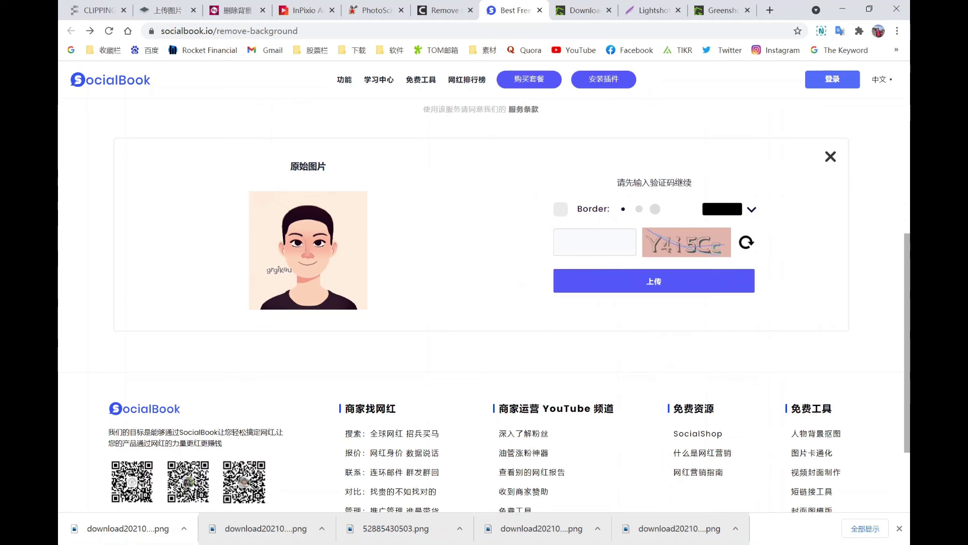
click(579, 242)
text(laow)
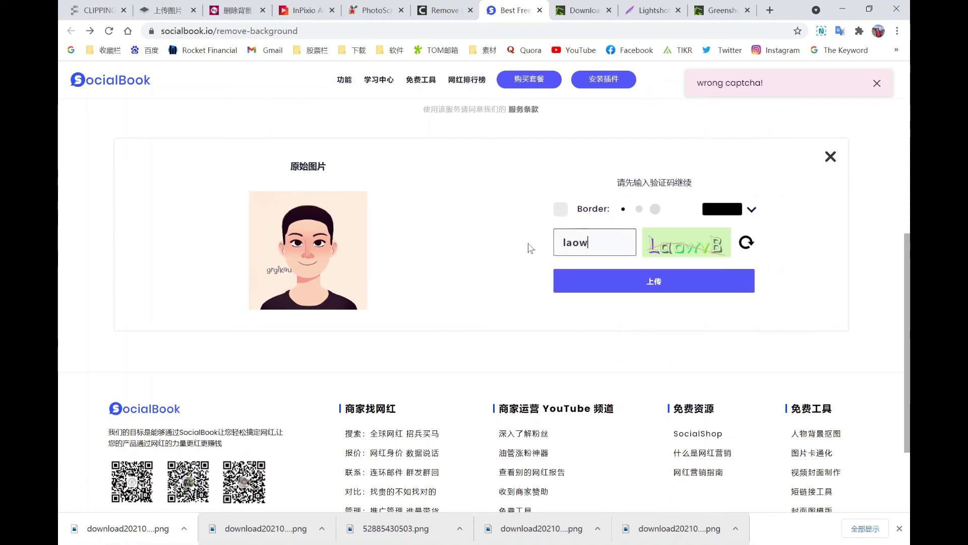
text(vB)
key(Return)
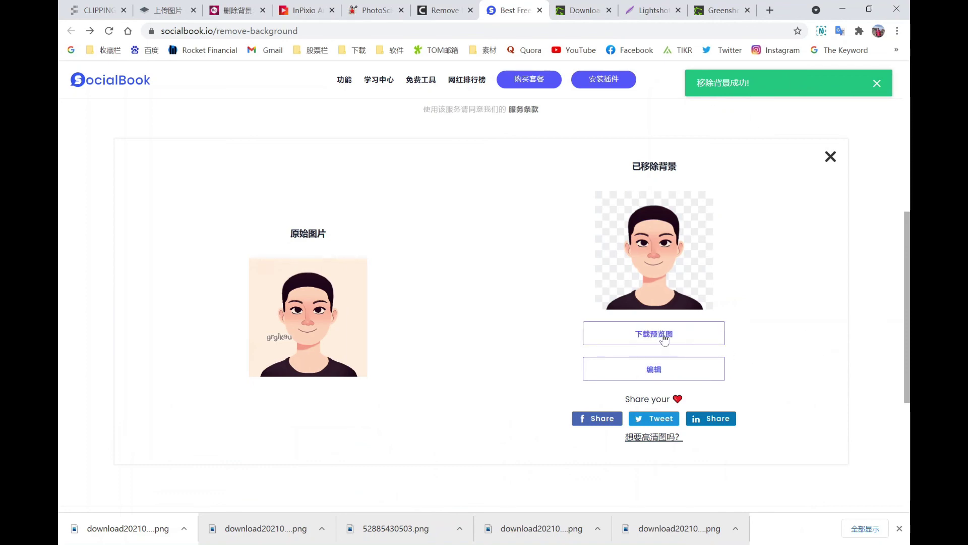
click(665, 336)
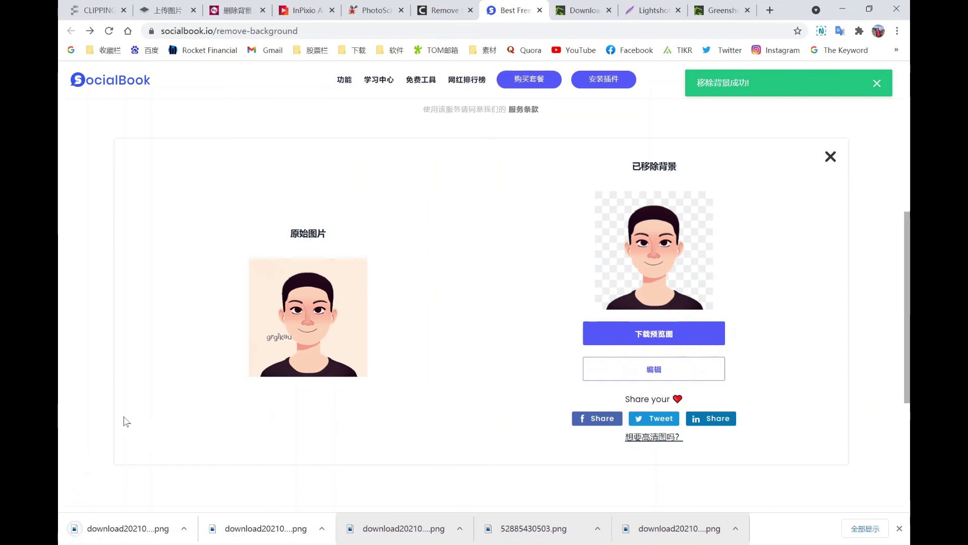
click(110, 529)
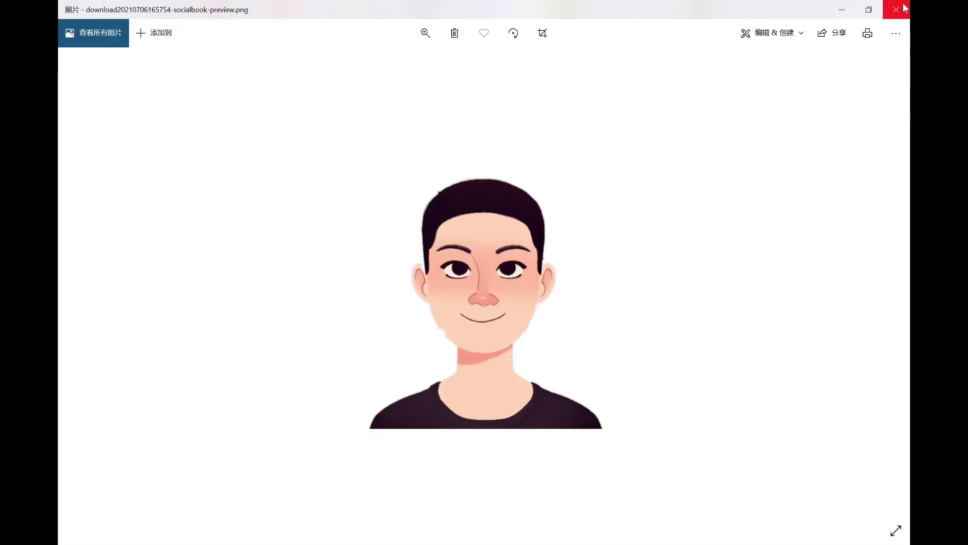
scroll(898, 353, down, 1)
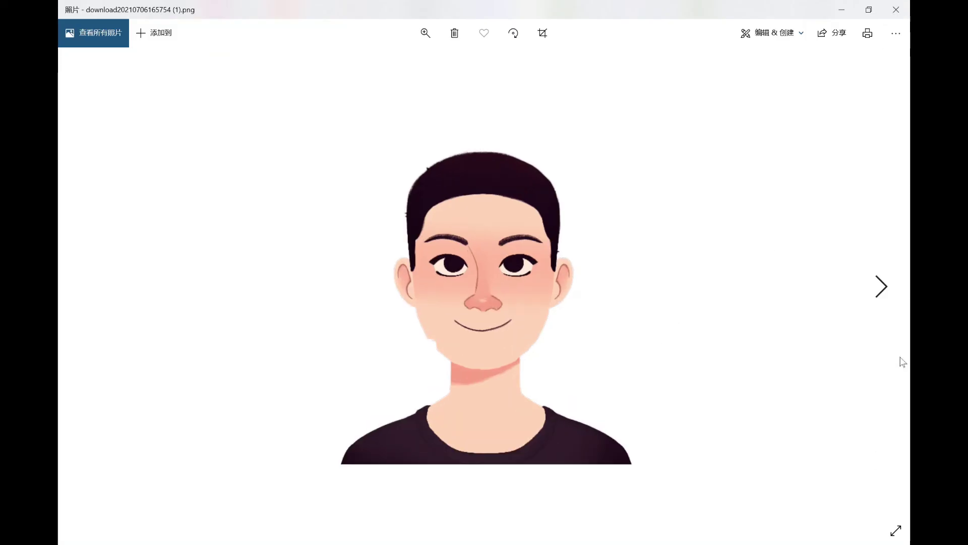
click(886, 293)
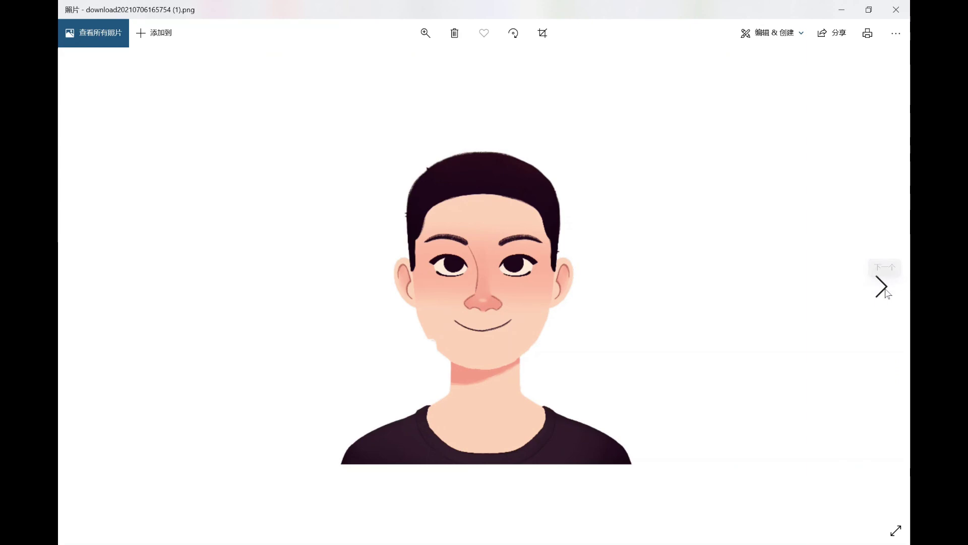
click(887, 293)
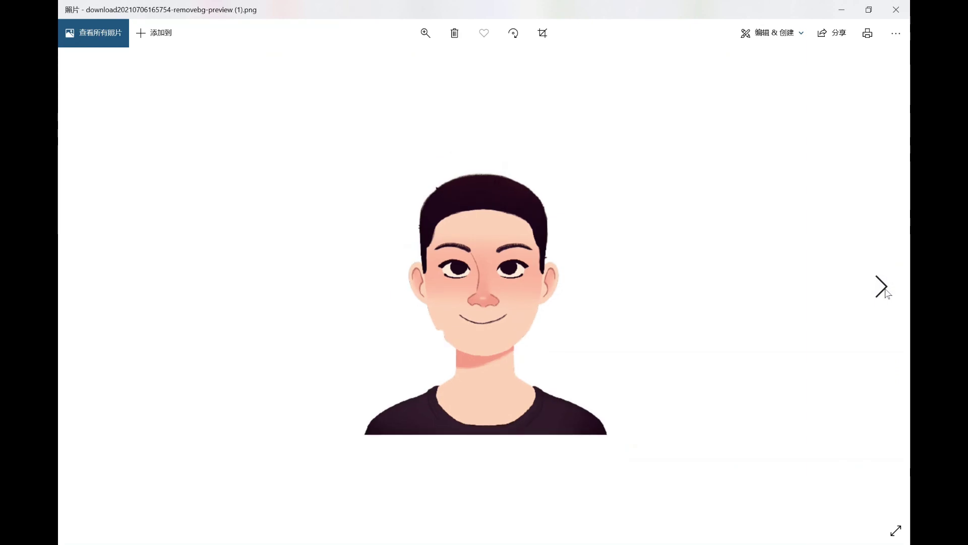
click(887, 293)
click(887, 293)
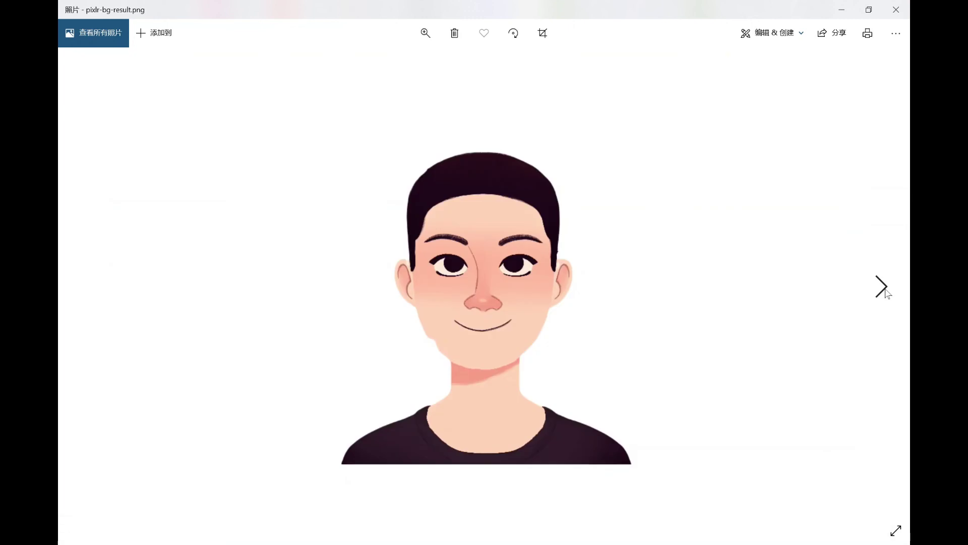
click(887, 293)
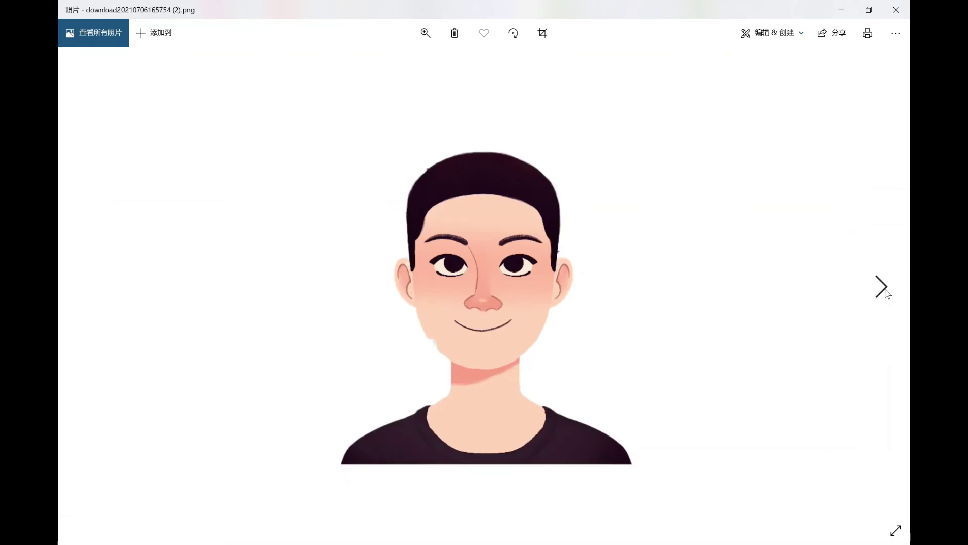